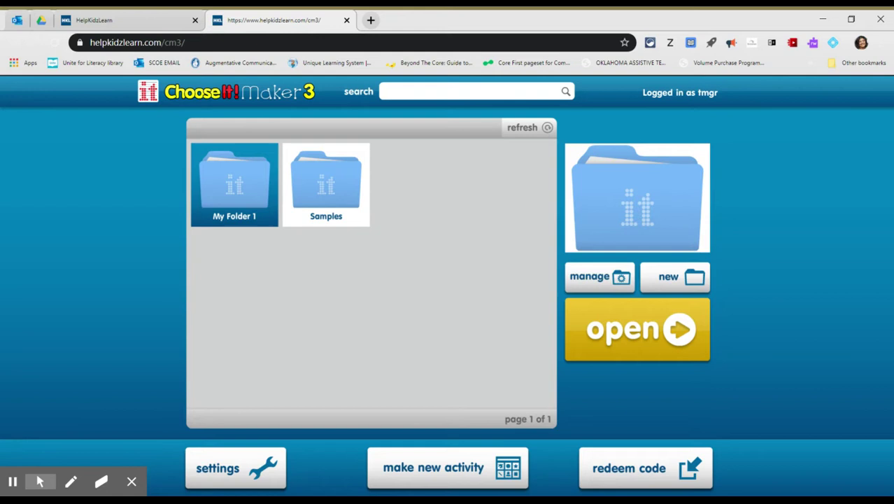
Open the Samples folder and start playing the Odd One Out activity
{"action": "left_click", "coordinate": [321, 181]}
{"action": "double_click", "coordinate": [326, 187]}
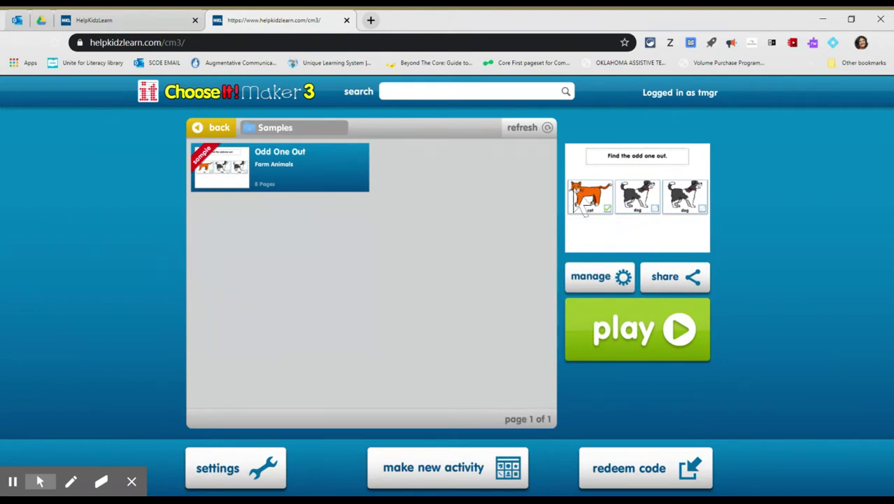
{"action": "left_click", "coordinate": [266, 167]}
{"action": "double_click", "coordinate": [282, 180]}
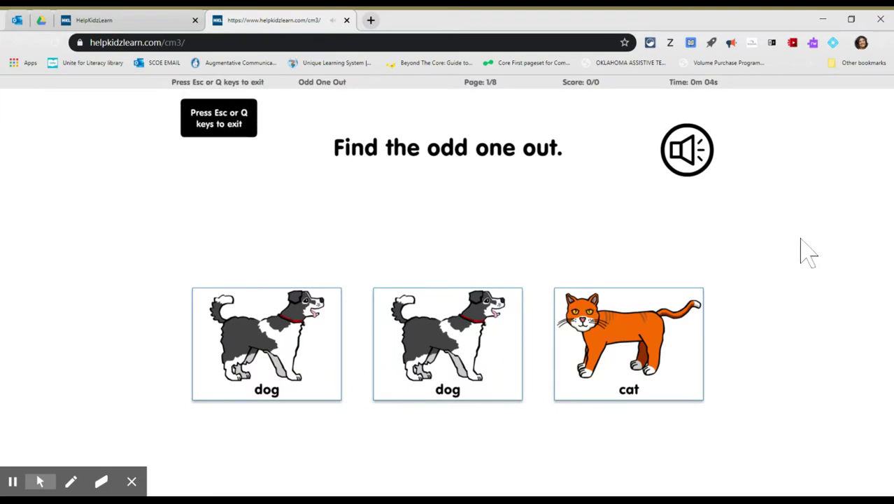
Answer the first question by choosing the dog card, then the cat card
{"action": "left_click", "coordinate": [446, 369]}
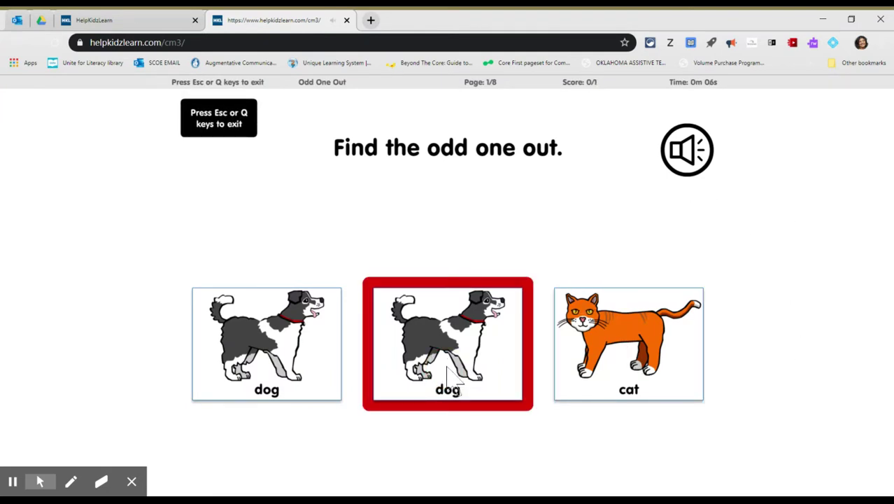
{"action": "left_click", "coordinate": [170, 378]}
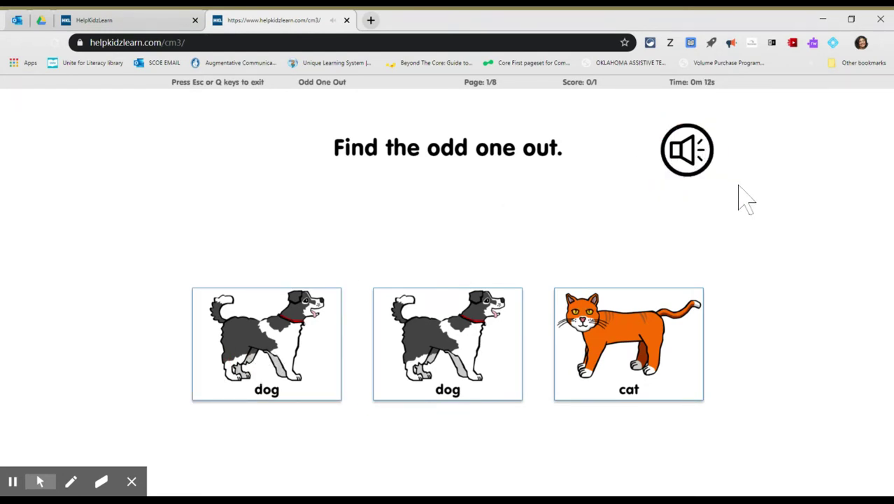
{"action": "left_click", "coordinate": [648, 360]}
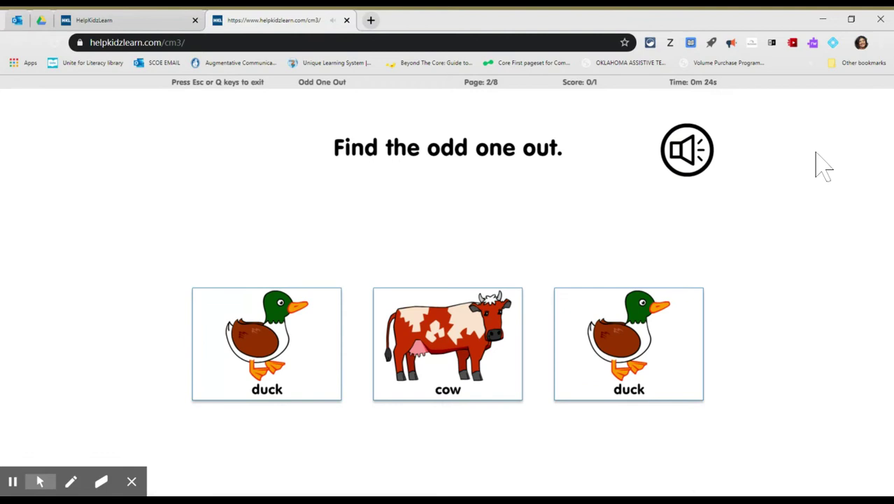
Quit Odd One Out with Esc, review the 0% score results, and exit to the Samples listing
{"action": "key", "text": "Escape"}
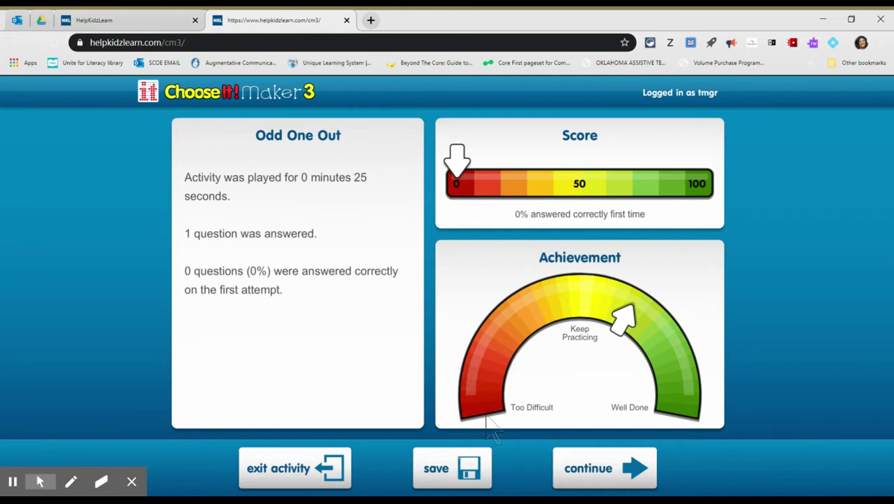
{"action": "left_click", "coordinate": [578, 483]}
{"action": "left_click", "coordinate": [299, 484]}
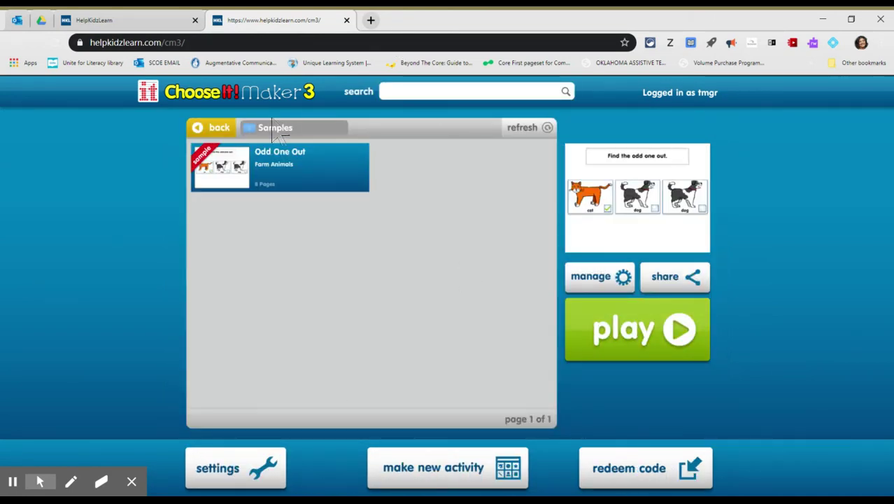
Go back to My Folder 1 and unlock the Colors activity's management options with the password
{"action": "left_click", "coordinate": [211, 127]}
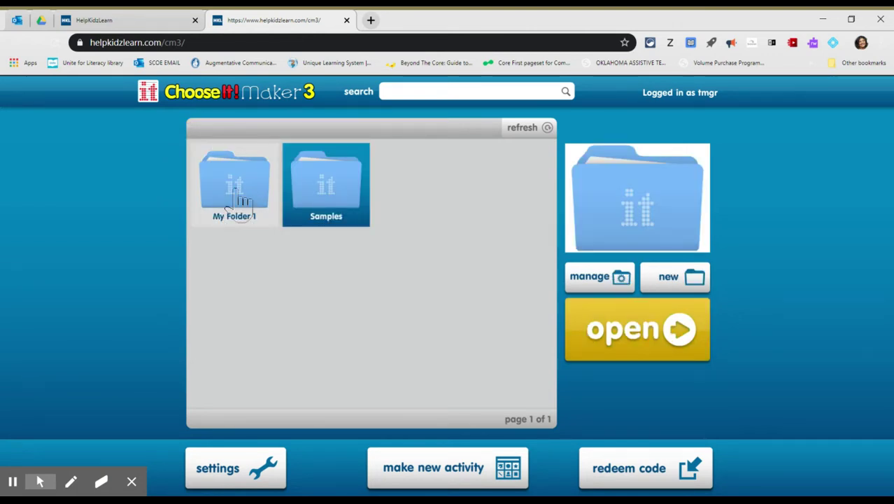
{"action": "double_click", "coordinate": [241, 202]}
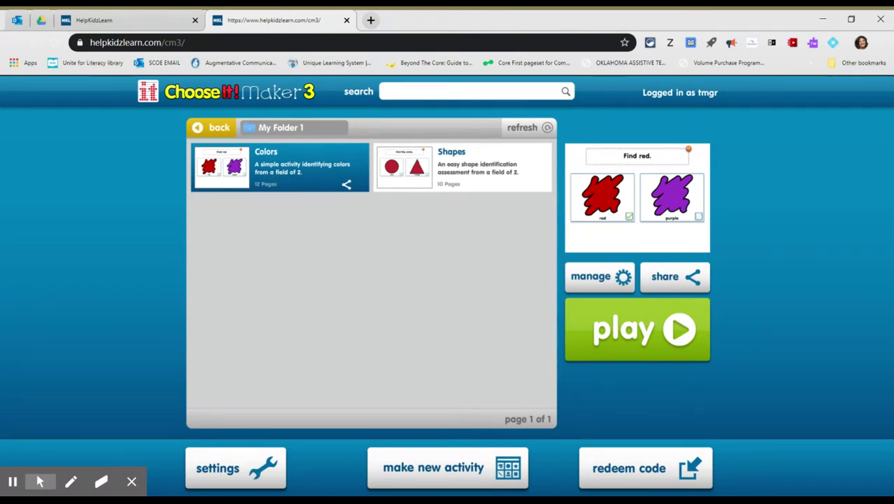
{"action": "left_click", "coordinate": [260, 170]}
{"action": "left_click", "coordinate": [606, 280]}
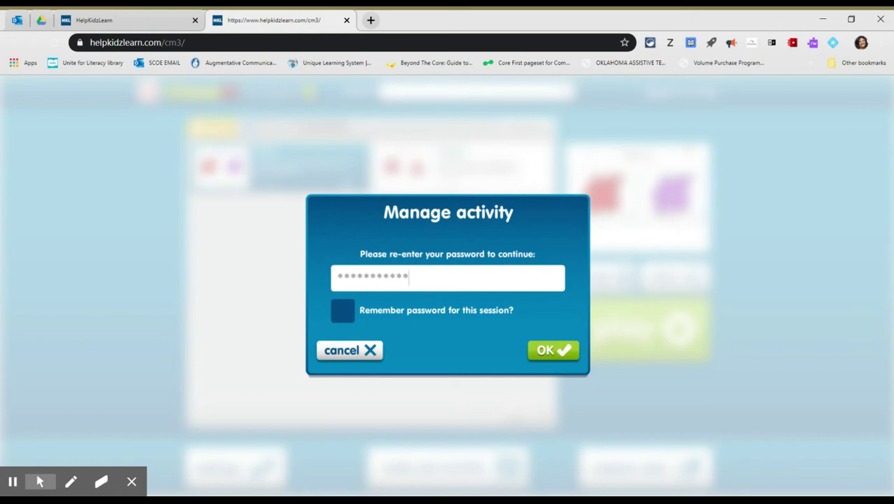
{"action": "key", "text": "Return"}
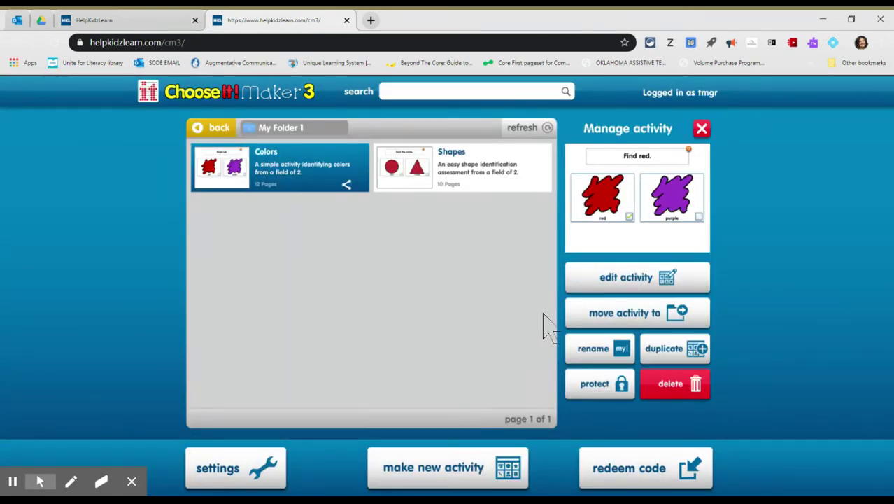
Edit Colors, add page 13 titled 'Find pink.', and select its left answer box
{"action": "left_click", "coordinate": [603, 277]}
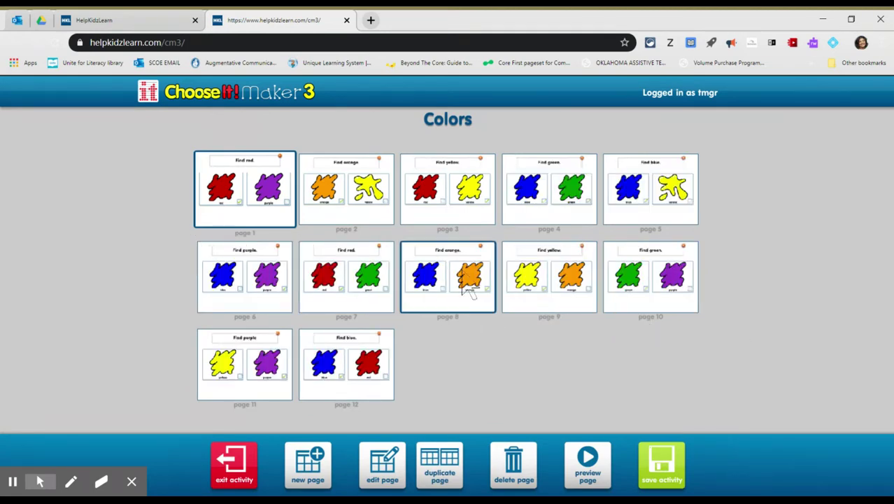
{"action": "left_click", "coordinate": [318, 482]}
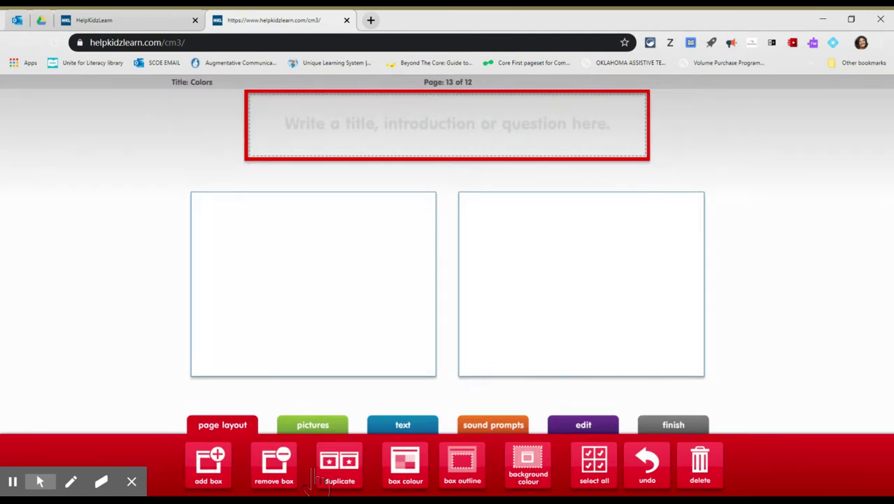
{"action": "left_click", "coordinate": [348, 124]}
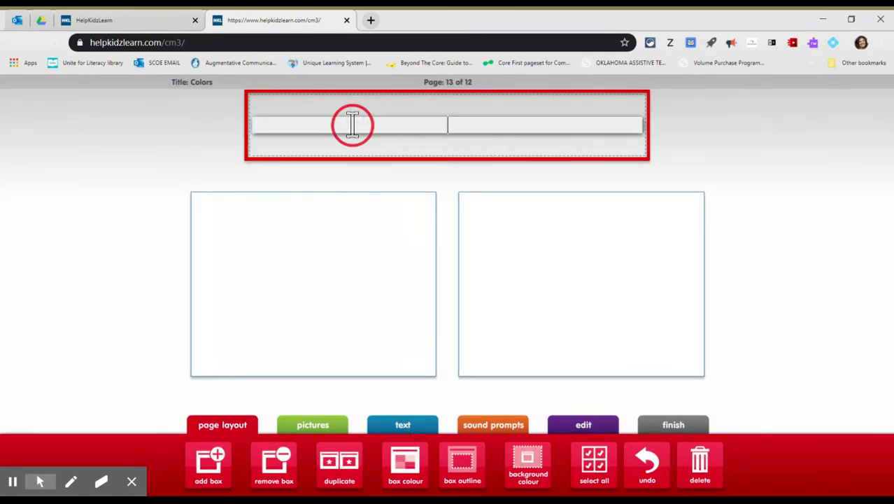
{"action": "type", "text": "F"}
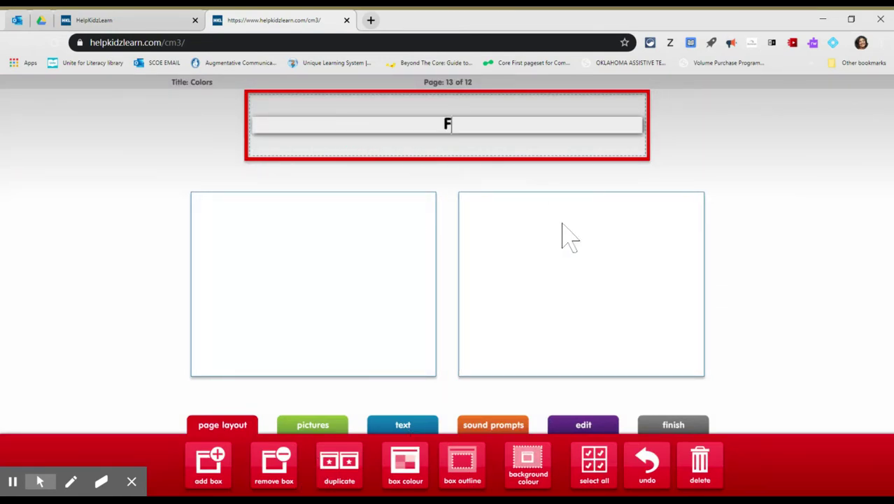
{"action": "type", "text": "ind pink"}
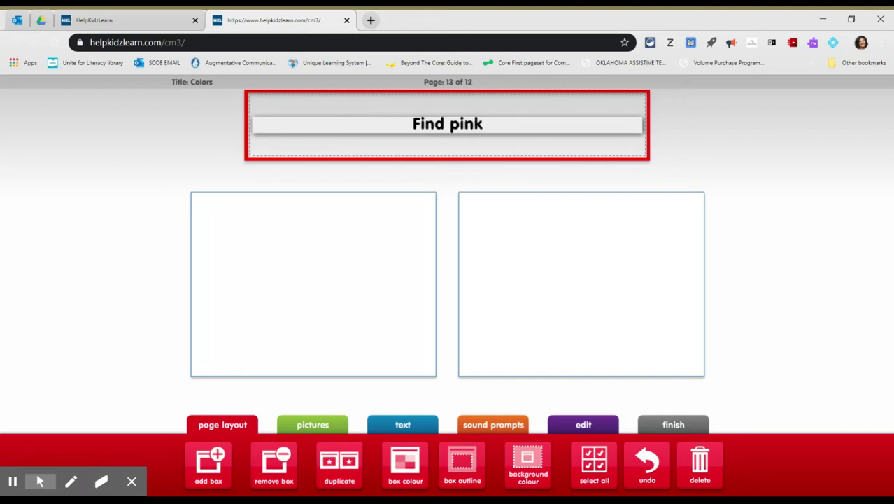
{"action": "type", "text": "."}
{"action": "left_click", "coordinate": [252, 265]}
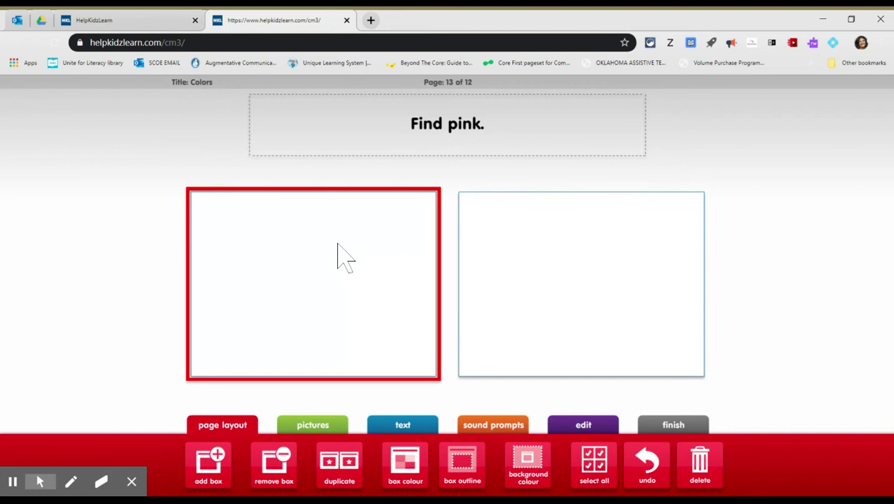
Place the pink blob picture from the media library into the left box
{"action": "left_click", "coordinate": [317, 424]}
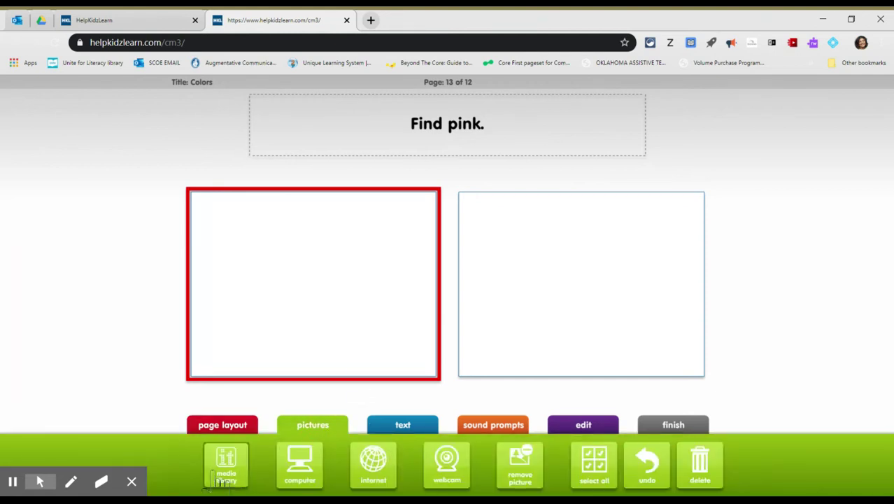
{"action": "left_click", "coordinate": [225, 463]}
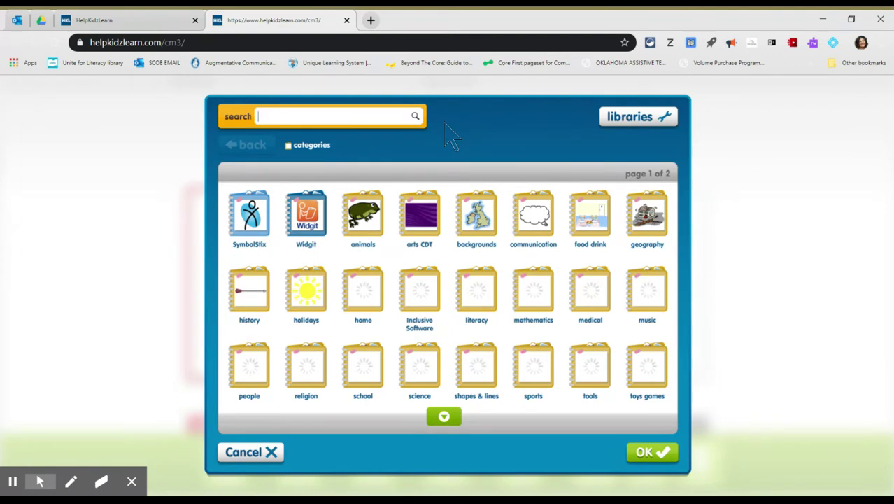
{"action": "type", "text": "pink"}
{"action": "key", "text": "Return"}
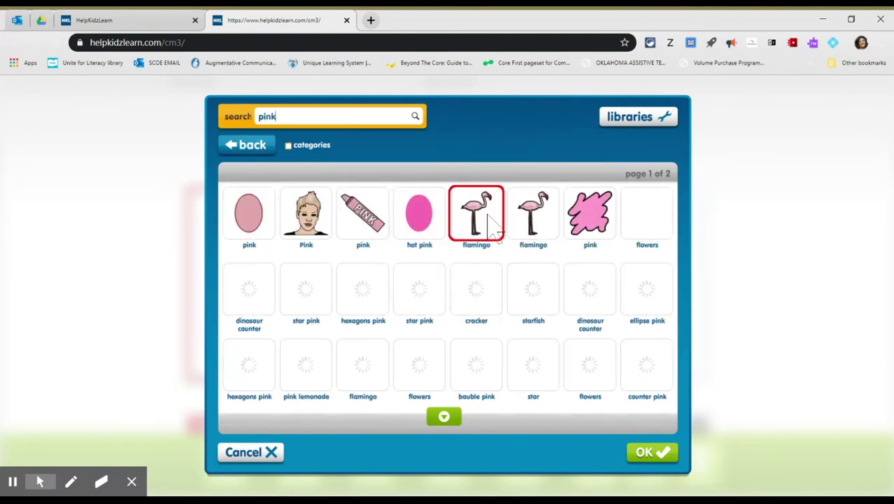
{"action": "left_click", "coordinate": [591, 217]}
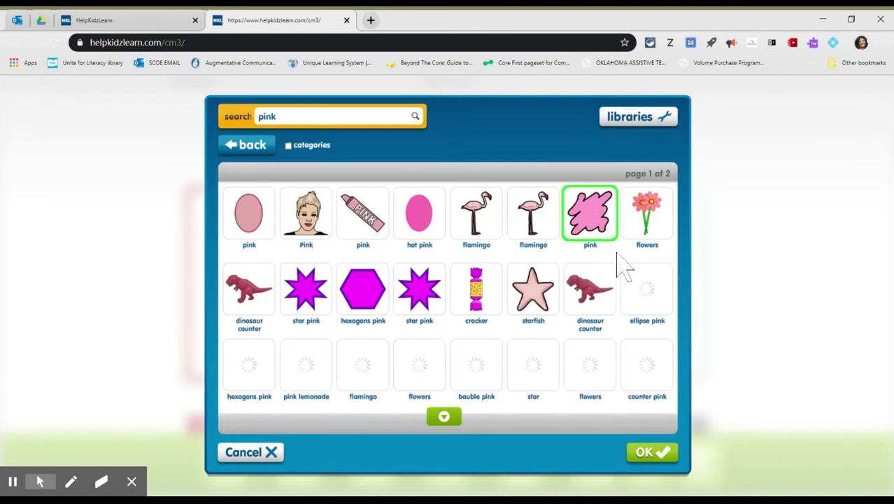
{"action": "left_click", "coordinate": [649, 452]}
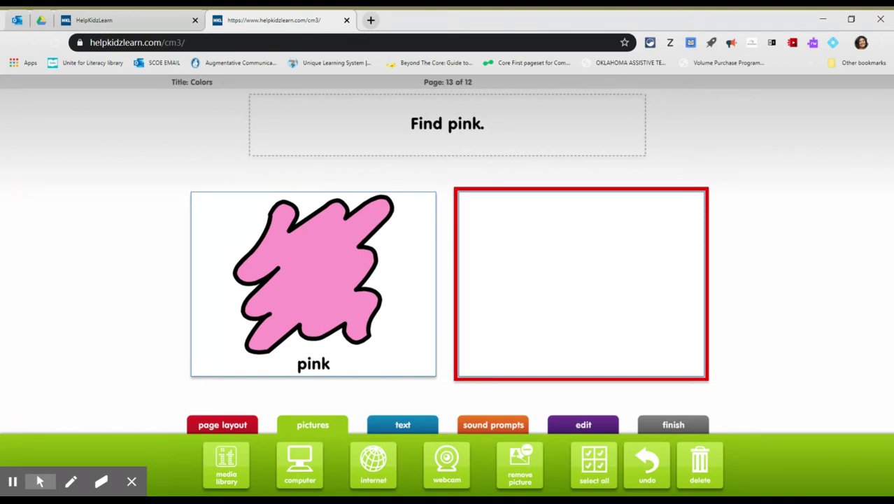
Place the brown splat picture from the media library into the right box
{"action": "left_click", "coordinate": [227, 461]}
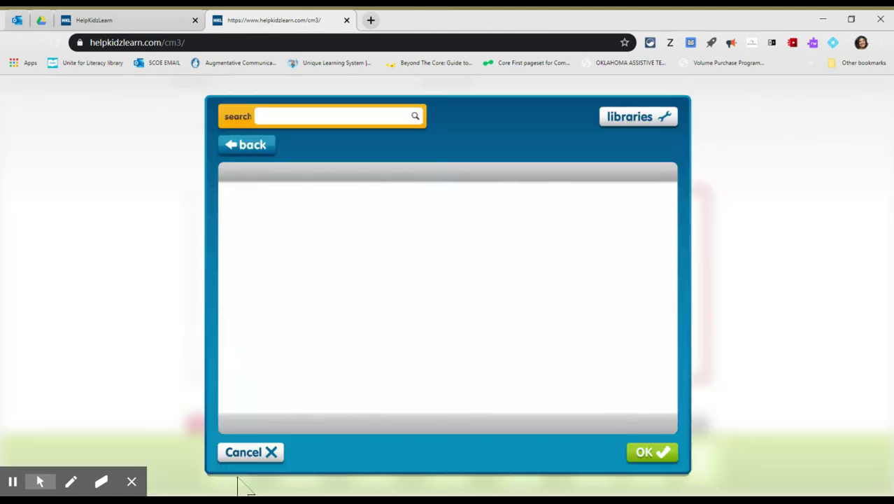
{"action": "type", "text": "brown"}
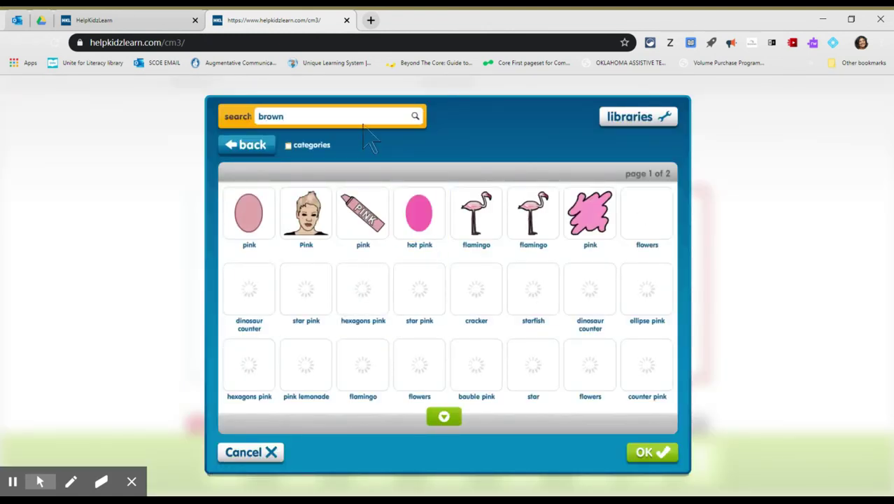
{"action": "key", "text": "Return"}
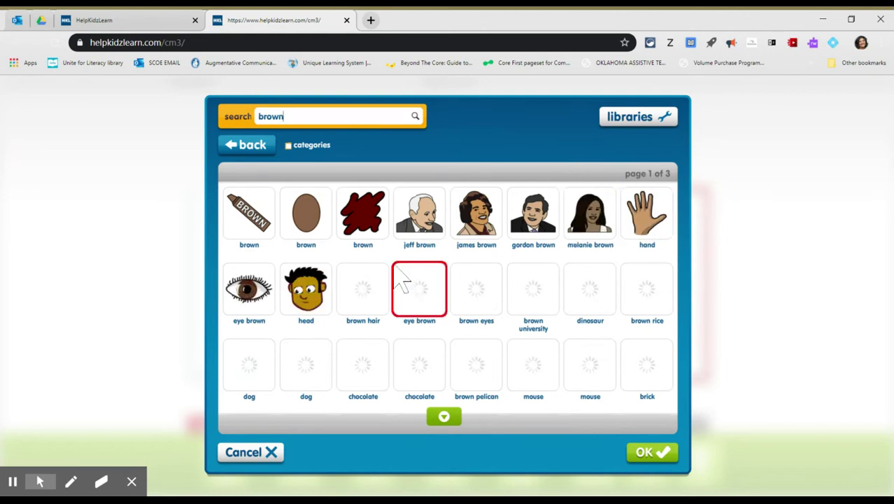
{"action": "left_click", "coordinate": [377, 234]}
{"action": "left_click", "coordinate": [648, 454]}
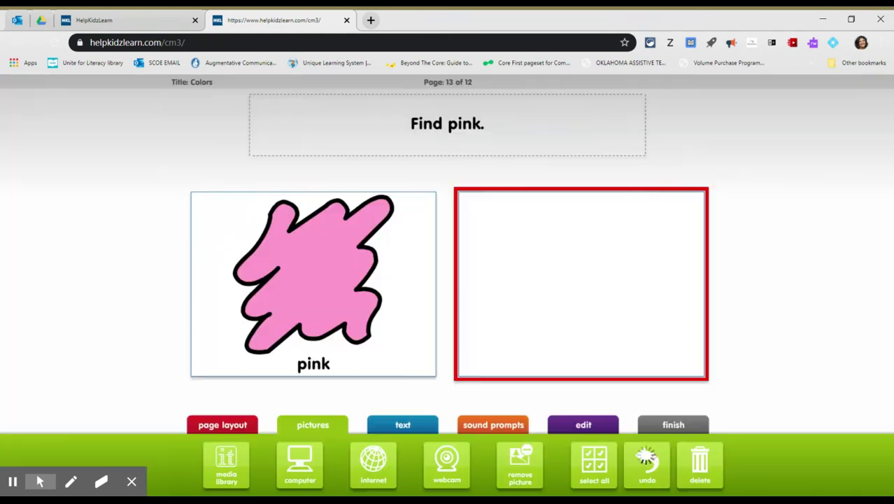
Remove the 'brown' and 'pink' text labels from both answer boxes
{"action": "left_click", "coordinate": [409, 424]}
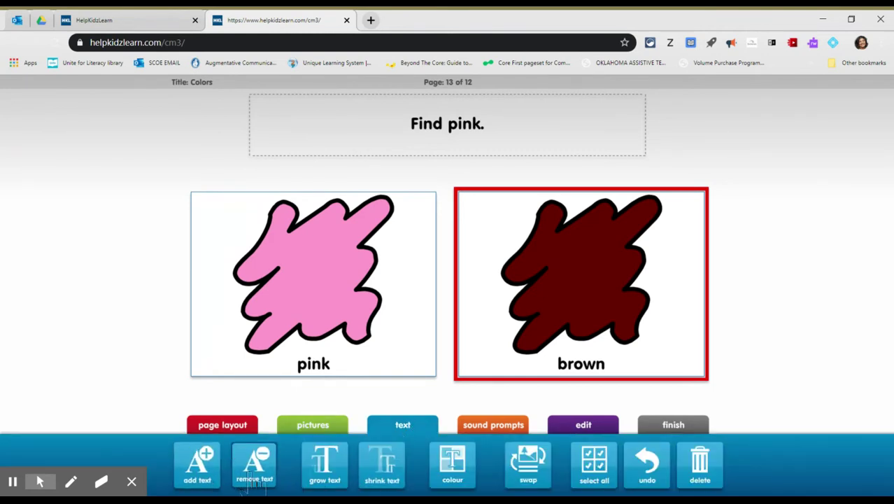
{"action": "left_click", "coordinate": [267, 480]}
{"action": "left_click", "coordinate": [328, 363]}
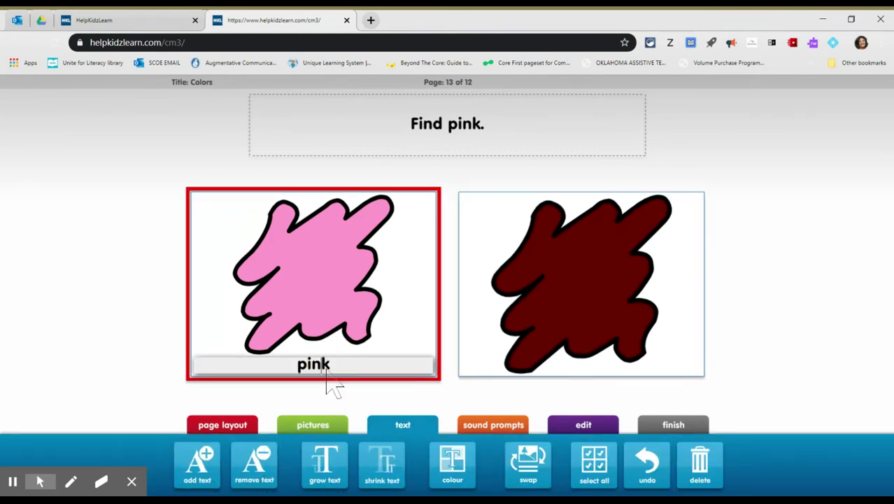
{"action": "left_click", "coordinate": [266, 483]}
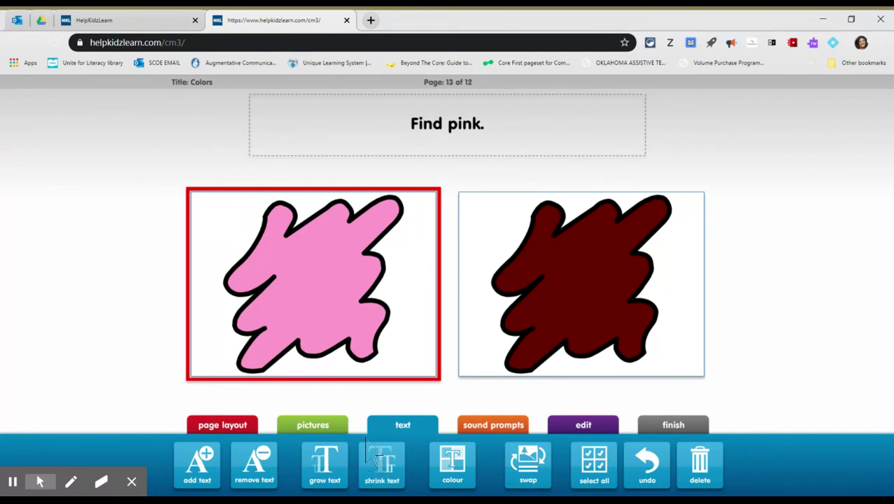
{"action": "left_click", "coordinate": [468, 483]}
Add three empty boxes so page 13 has five answer boxes
{"action": "left_click", "coordinate": [223, 427]}
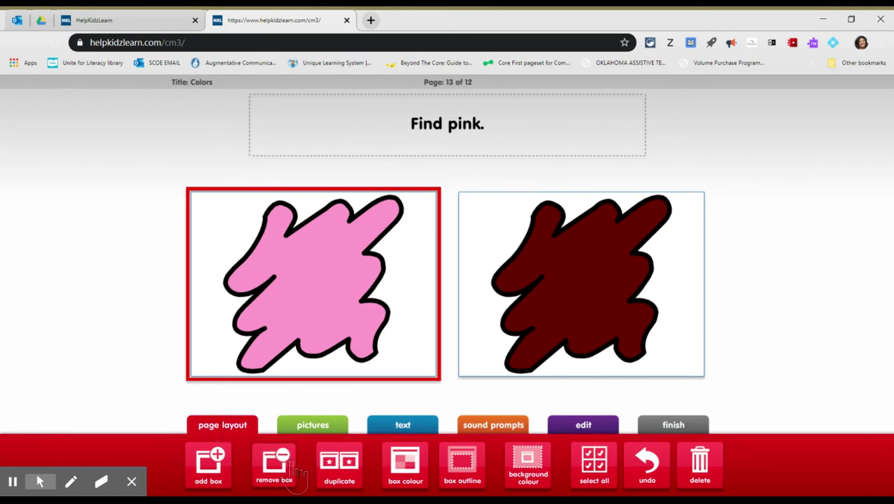
{"action": "left_click", "coordinate": [209, 463]}
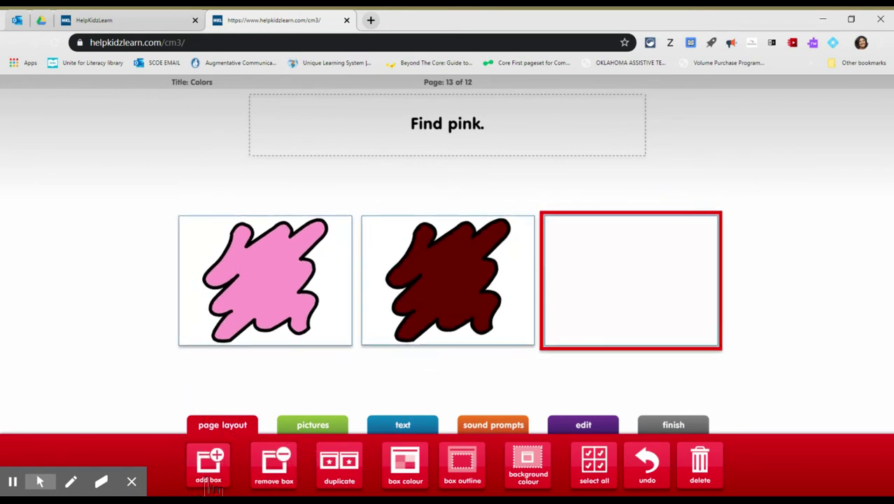
{"action": "left_click", "coordinate": [209, 465]}
{"action": "left_click", "coordinate": [209, 466]}
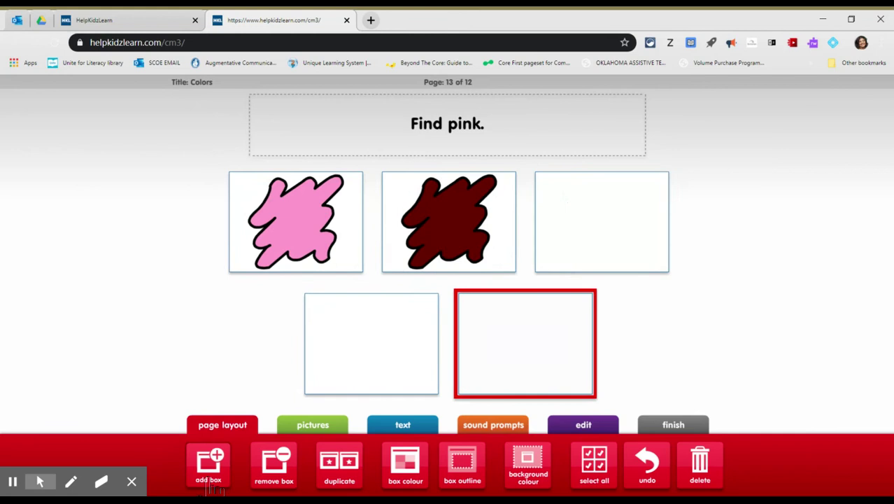
{"action": "left_click", "coordinate": [674, 425]}
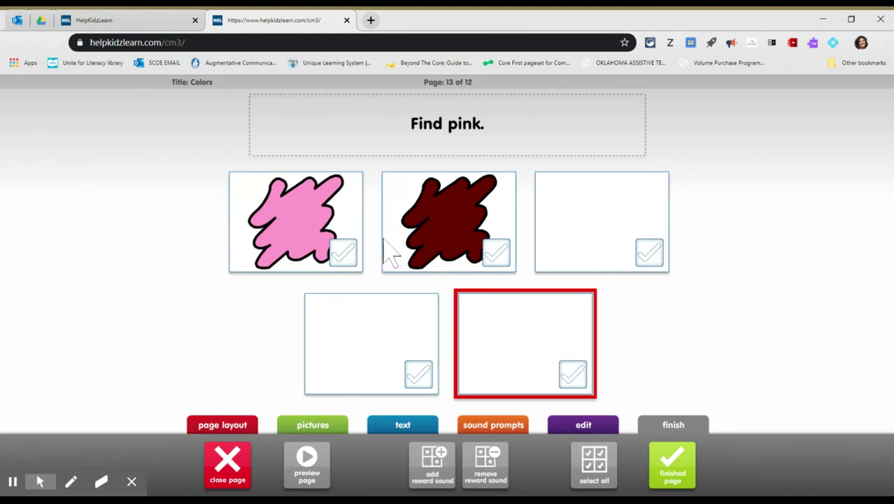
Tick the pink box as correct and grow the 'Find pink.' title six sizes larger
{"action": "left_click", "coordinate": [341, 255]}
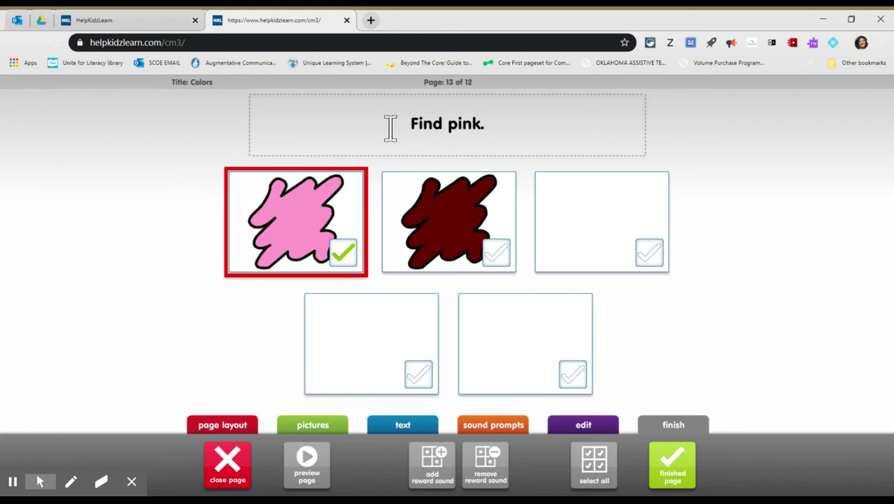
{"action": "left_click", "coordinate": [507, 132]}
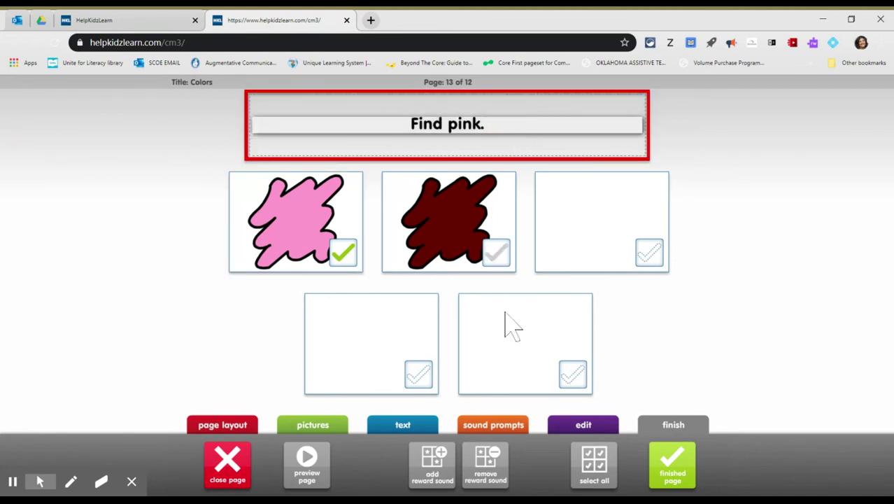
{"action": "left_click", "coordinate": [388, 424]}
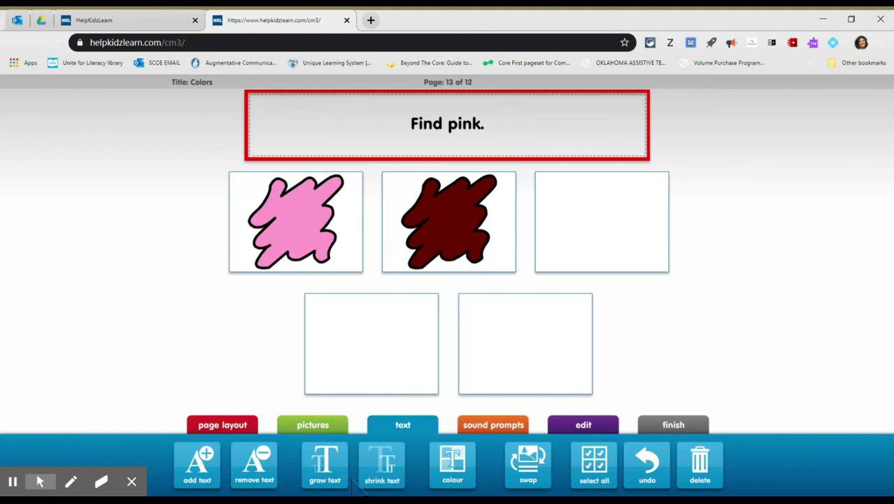
{"action": "left_click", "coordinate": [324, 471]}
{"action": "left_click", "coordinate": [323, 470]}
{"action": "left_click", "coordinate": [324, 470]}
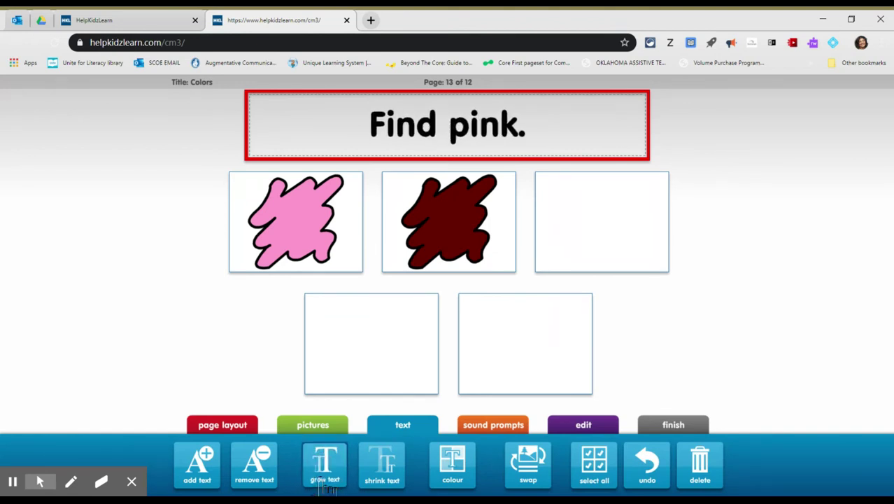
{"action": "left_click", "coordinate": [324, 470]}
{"action": "left_click", "coordinate": [323, 470]}
{"action": "left_click", "coordinate": [324, 476]}
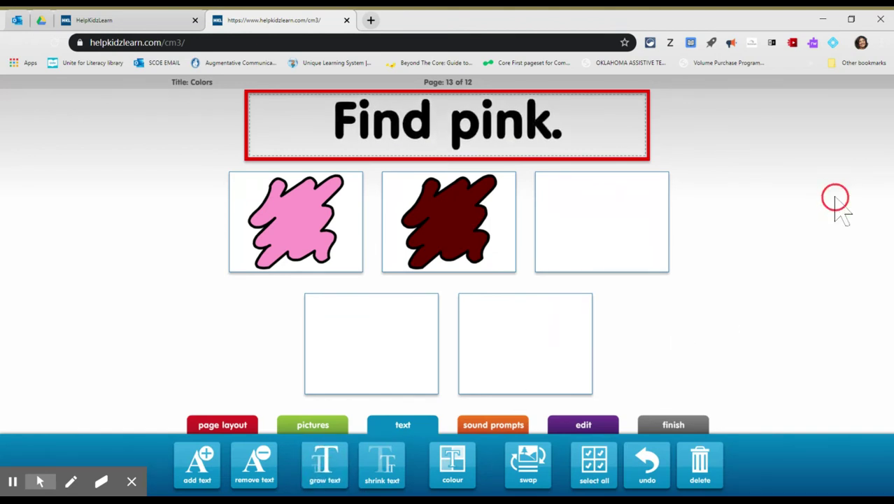
{"action": "left_click", "coordinate": [662, 429]}
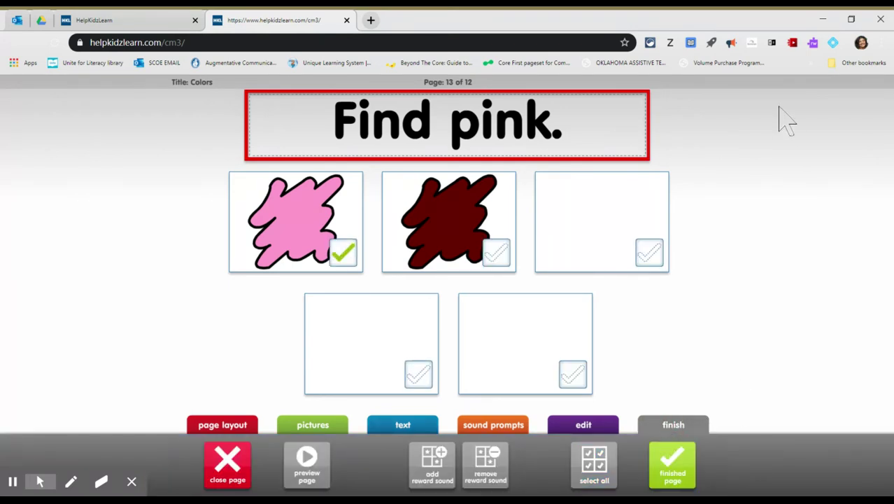
Finish page 13, preview it by choosing the pink splat, then close the preview
{"action": "left_click", "coordinate": [672, 465]}
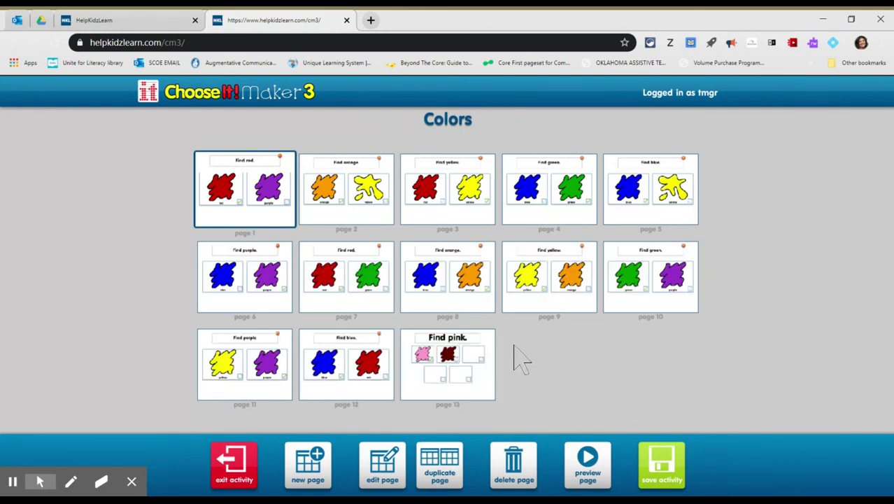
{"action": "left_click", "coordinate": [468, 397]}
{"action": "left_click", "coordinate": [588, 464]}
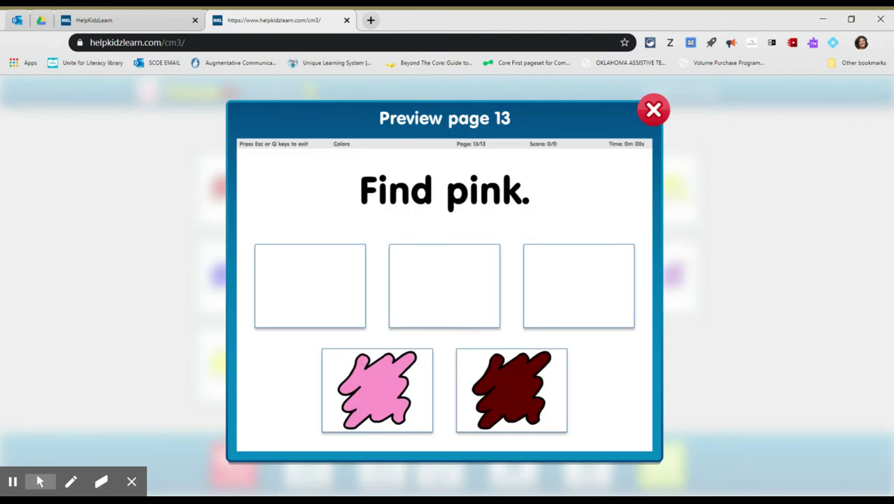
{"action": "left_click", "coordinate": [560, 302]}
{"action": "left_click", "coordinate": [364, 394]}
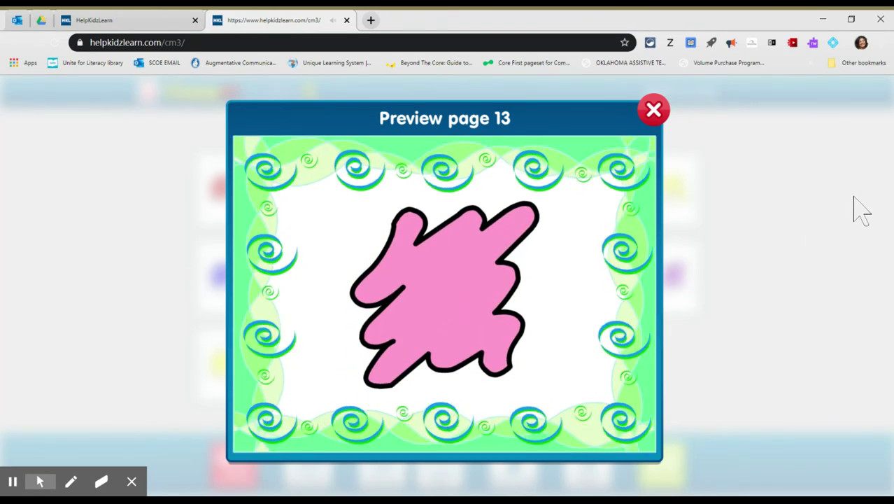
{"action": "left_click", "coordinate": [654, 109]}
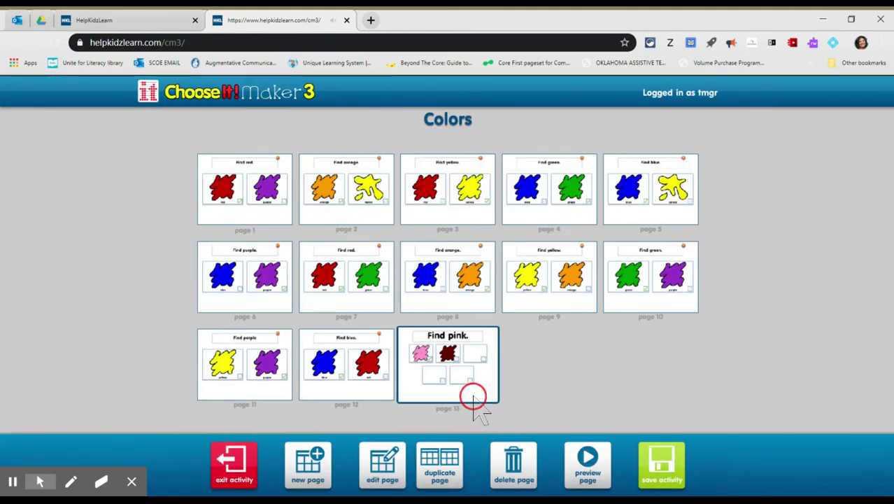
Delete the 'Find pink.' page 13 and select page 12, Find blue
{"action": "left_click", "coordinate": [514, 465]}
{"action": "left_click", "coordinate": [493, 335]}
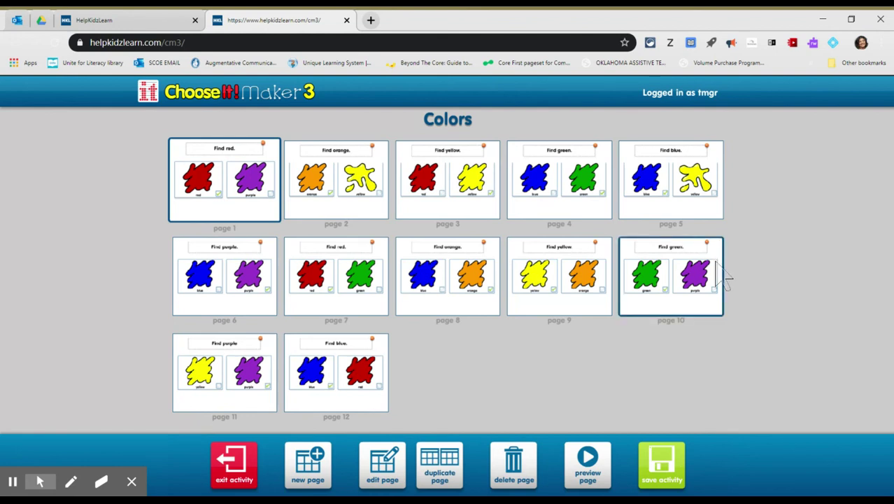
{"action": "left_click", "coordinate": [682, 310]}
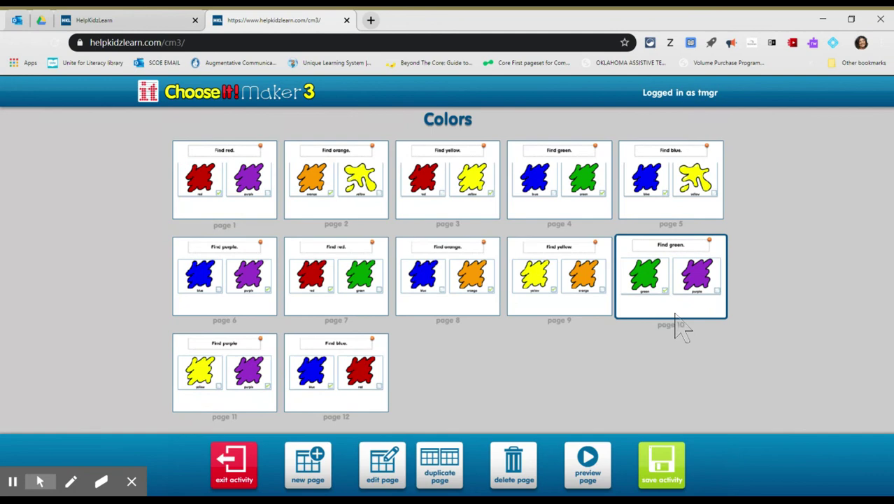
{"action": "left_click", "coordinate": [666, 310]}
{"action": "left_click", "coordinate": [329, 390]}
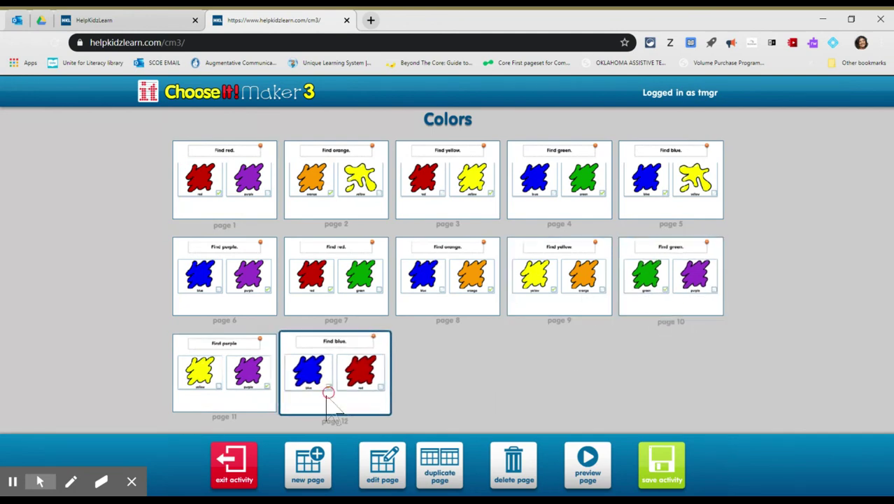
Swap the splats on the 'Find blue.' page 12 (red left, blue right), then finish the page
{"action": "left_click", "coordinate": [380, 464]}
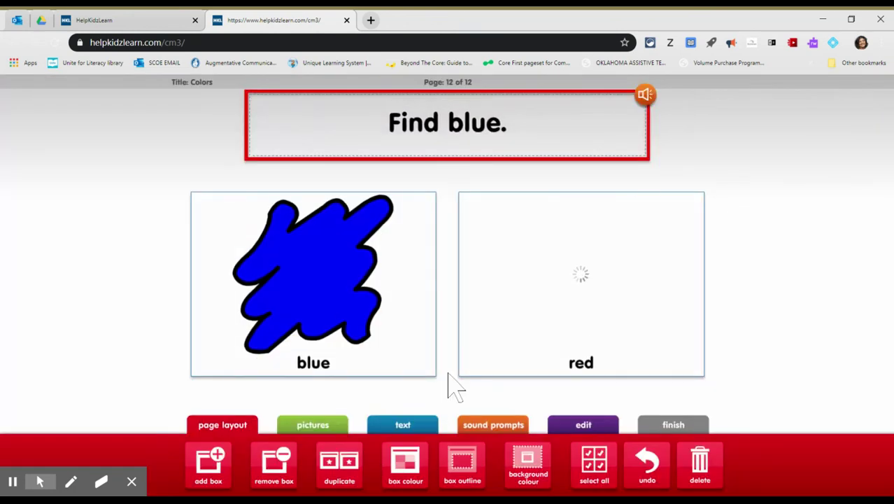
{"action": "left_click_drag", "start_coordinate": [483, 255], "coordinate": [235, 271]}
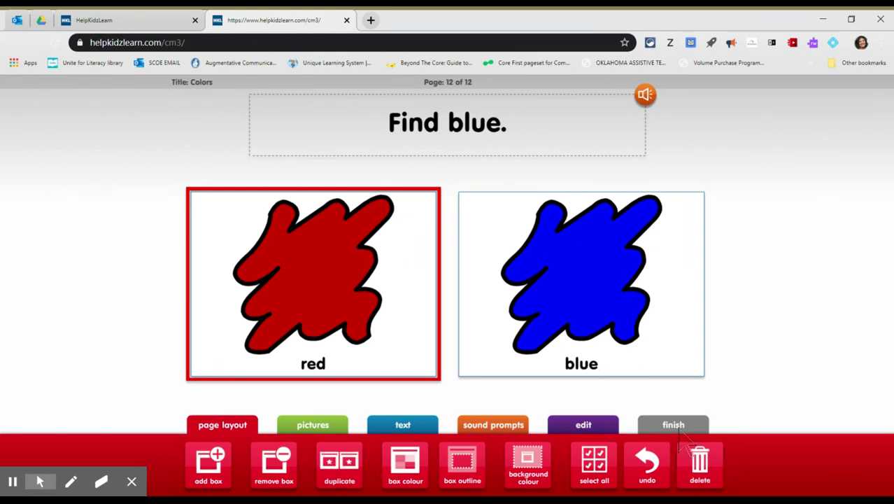
{"action": "left_click", "coordinate": [677, 426]}
{"action": "left_click", "coordinate": [673, 464]}
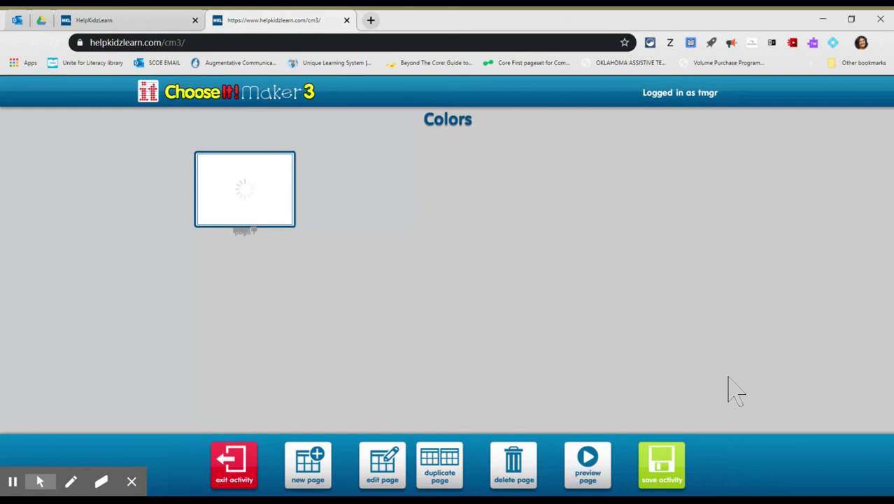